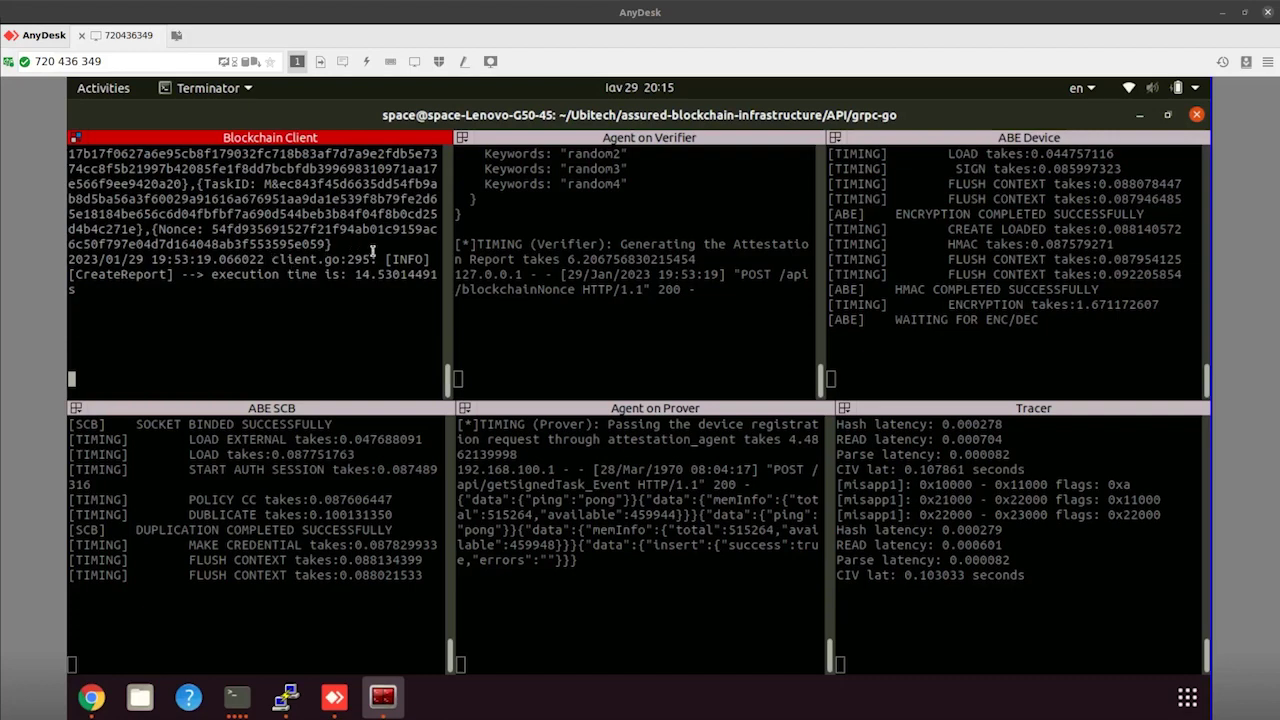
# - Focus the Verifier, ABE Device, ABE SCB and Tracer panes in turn as a fresh attestation run starts
pyautogui.click(620, 246)
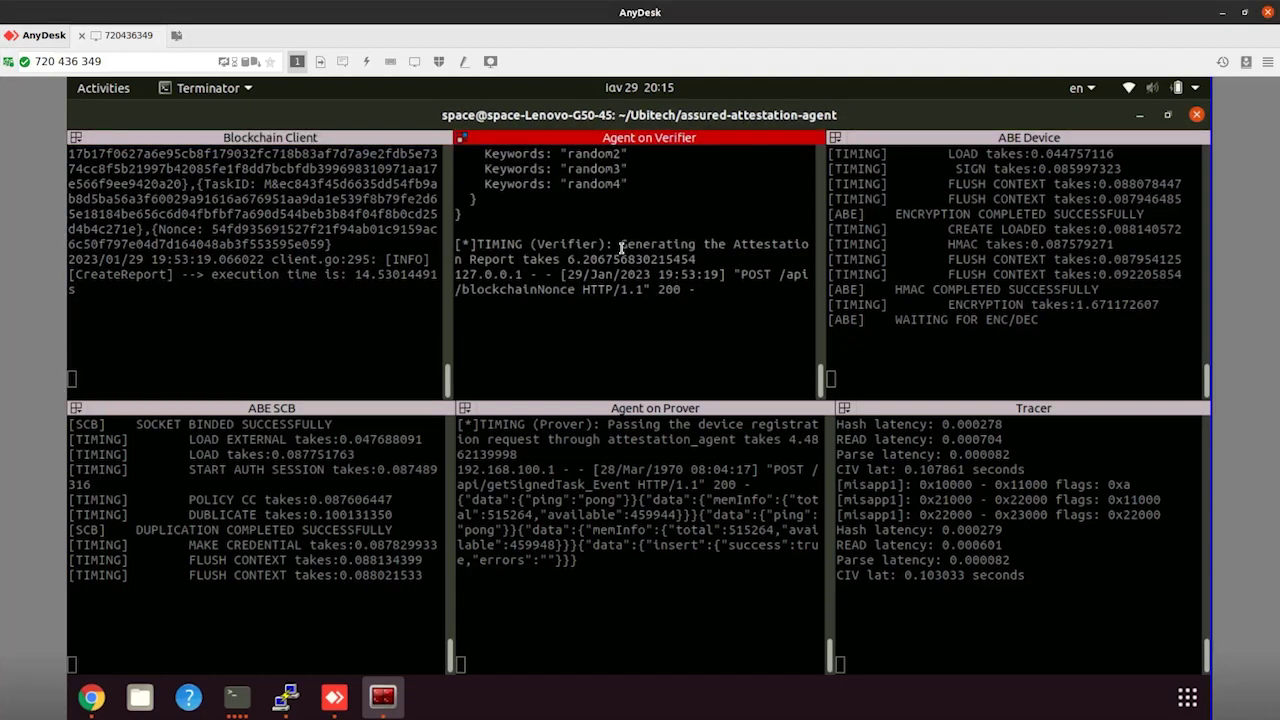
pyautogui.click(887, 237)
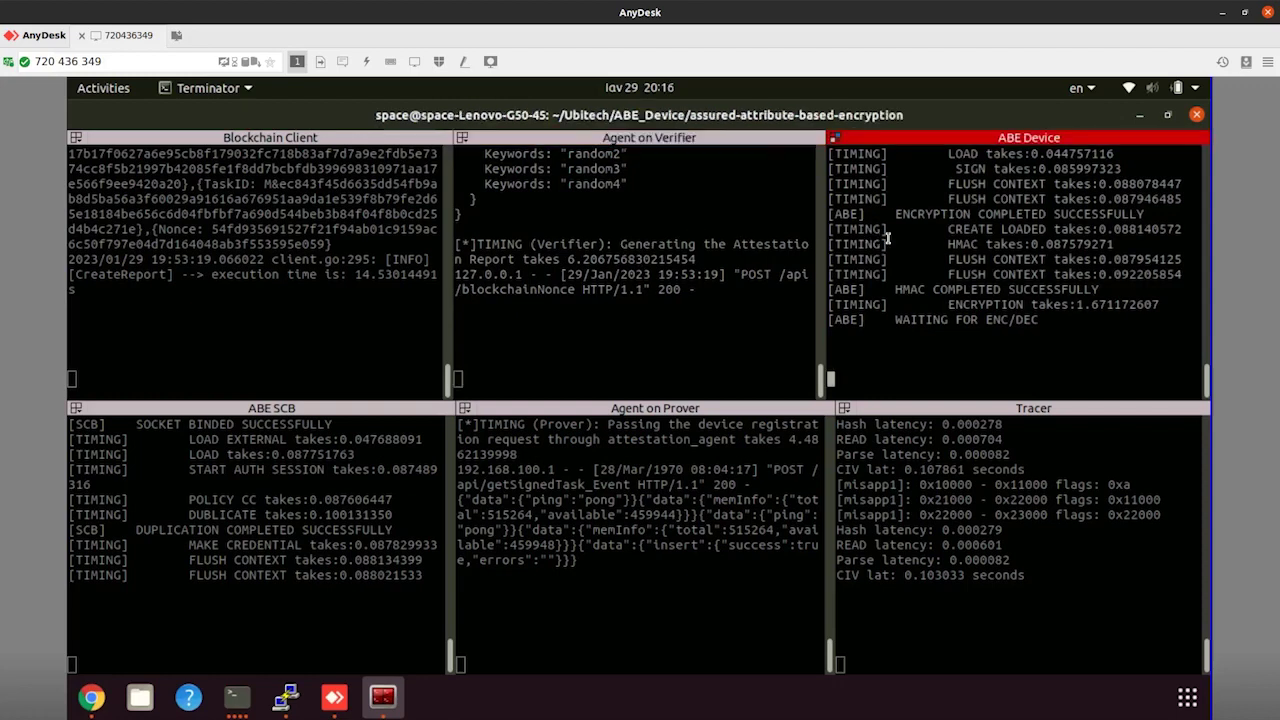
pyautogui.click(312, 478)
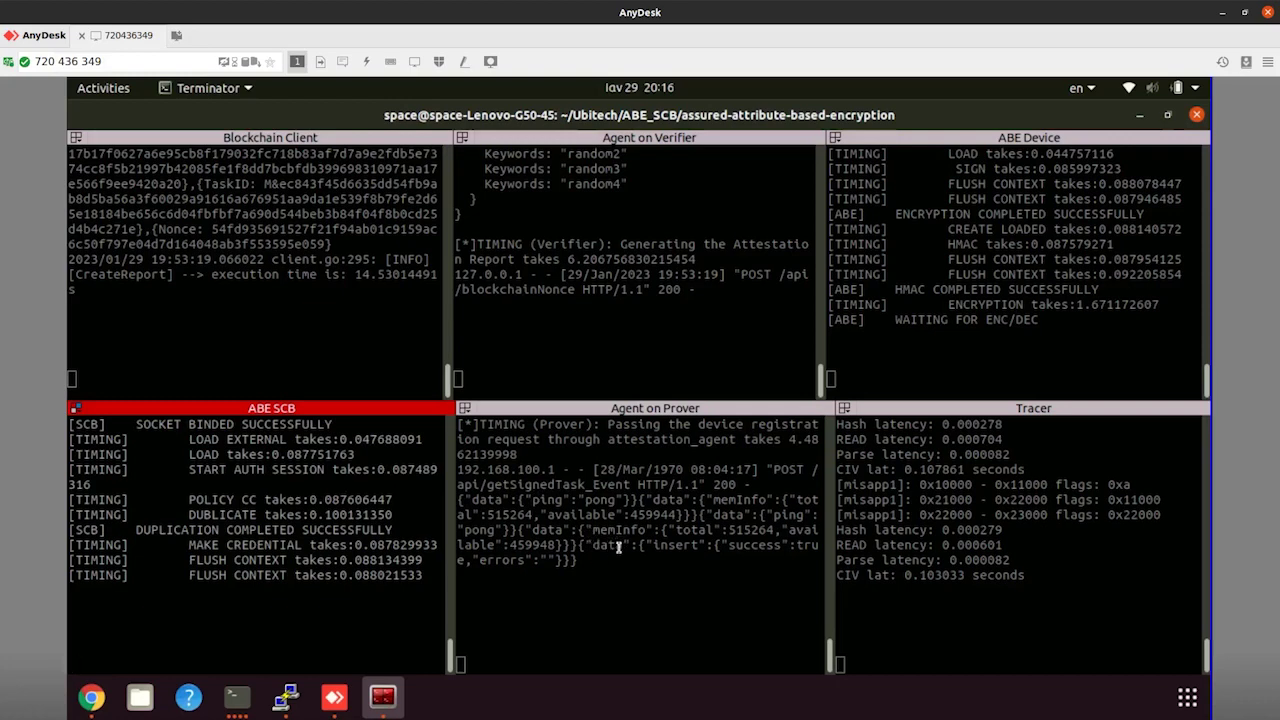
pyautogui.click(870, 520)
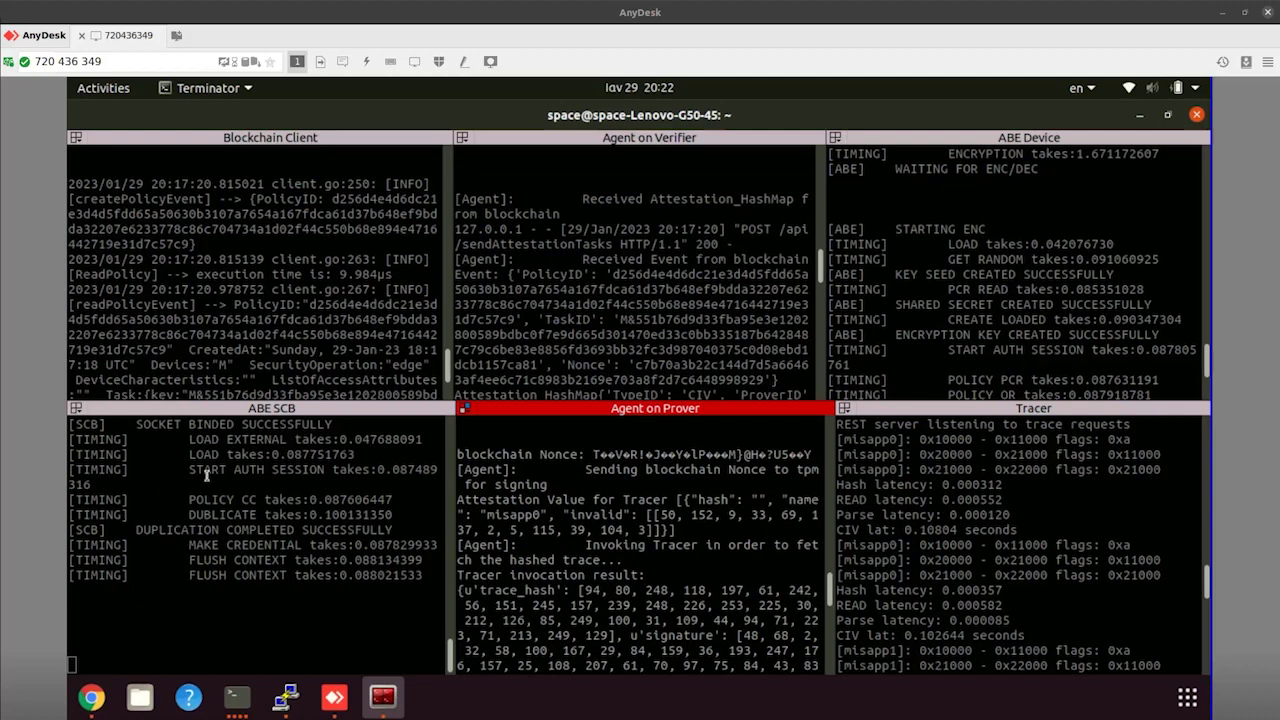
# - Highlight the Verifier's attestation event, the Prover's nonce signing and the Tracer's misapp0 trace lines
pyautogui.moveTo(484, 244); pyautogui.dragTo(601, 381)
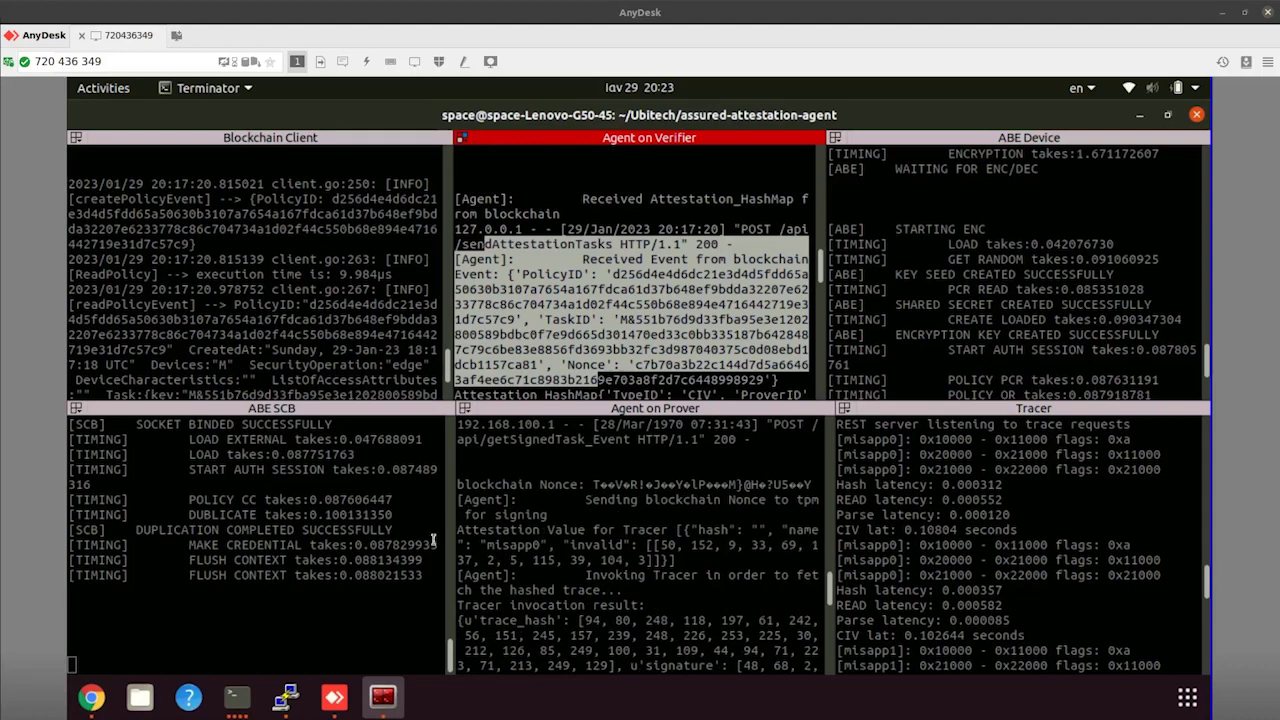
pyautogui.moveTo(457, 499); pyautogui.dragTo(601, 592)
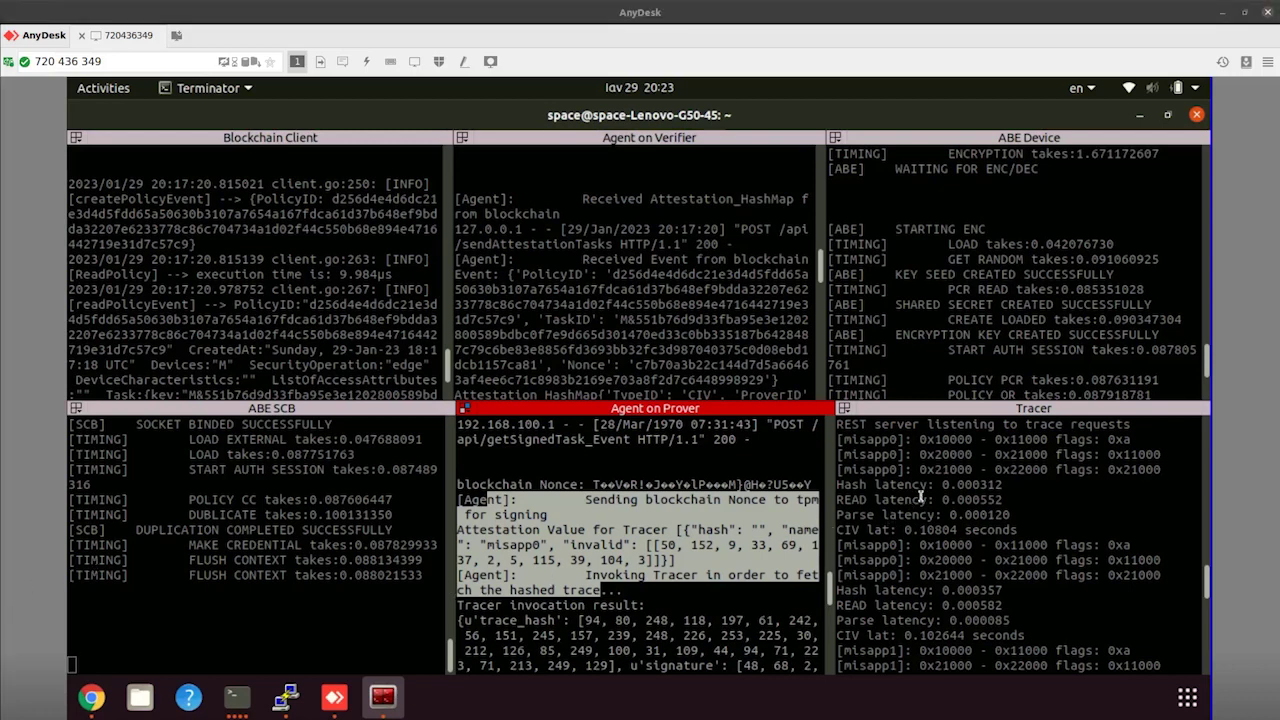
pyautogui.moveTo(838, 441); pyautogui.dragTo(1150, 582)
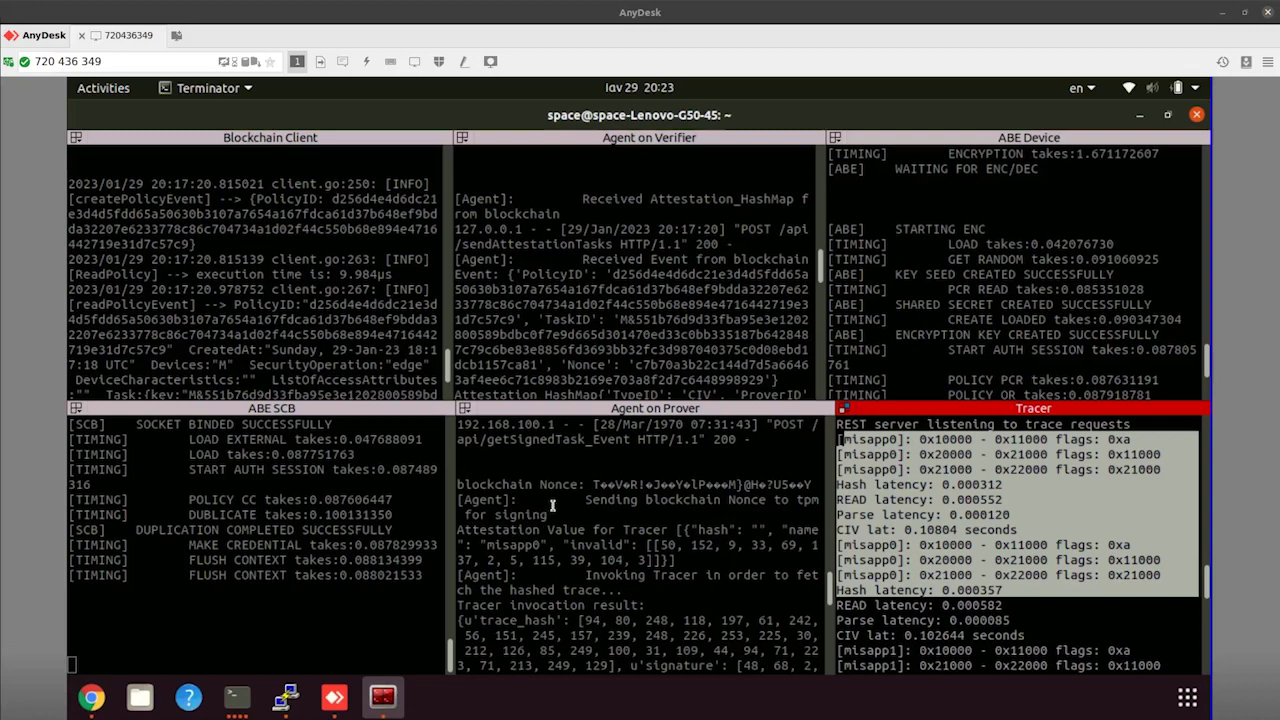
# - Scroll the Prover log to its Tracer invocation result with the misapp0 hash and cphash
pyautogui.scroll(-2, 551, 505)
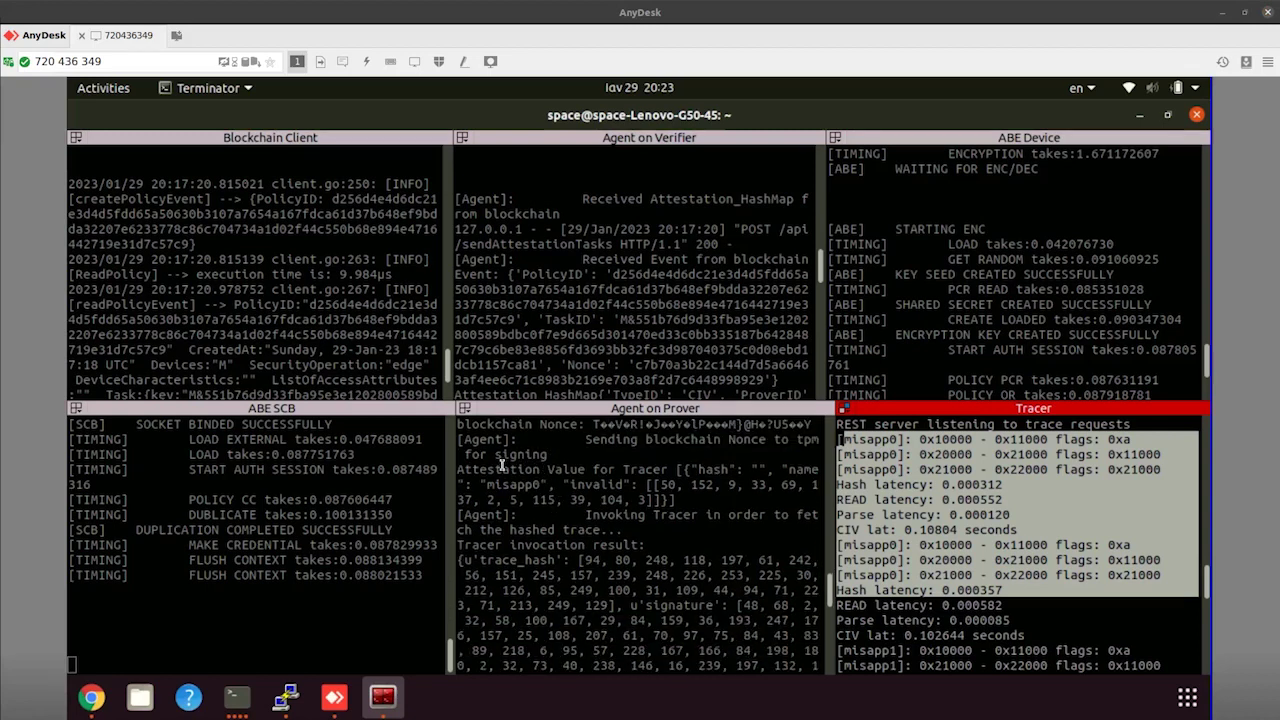
pyautogui.moveTo(508, 456); pyautogui.dragTo(578, 607)
pyautogui.scroll(-2, 575, 607)
pyautogui.scroll(-2, 578, 607)
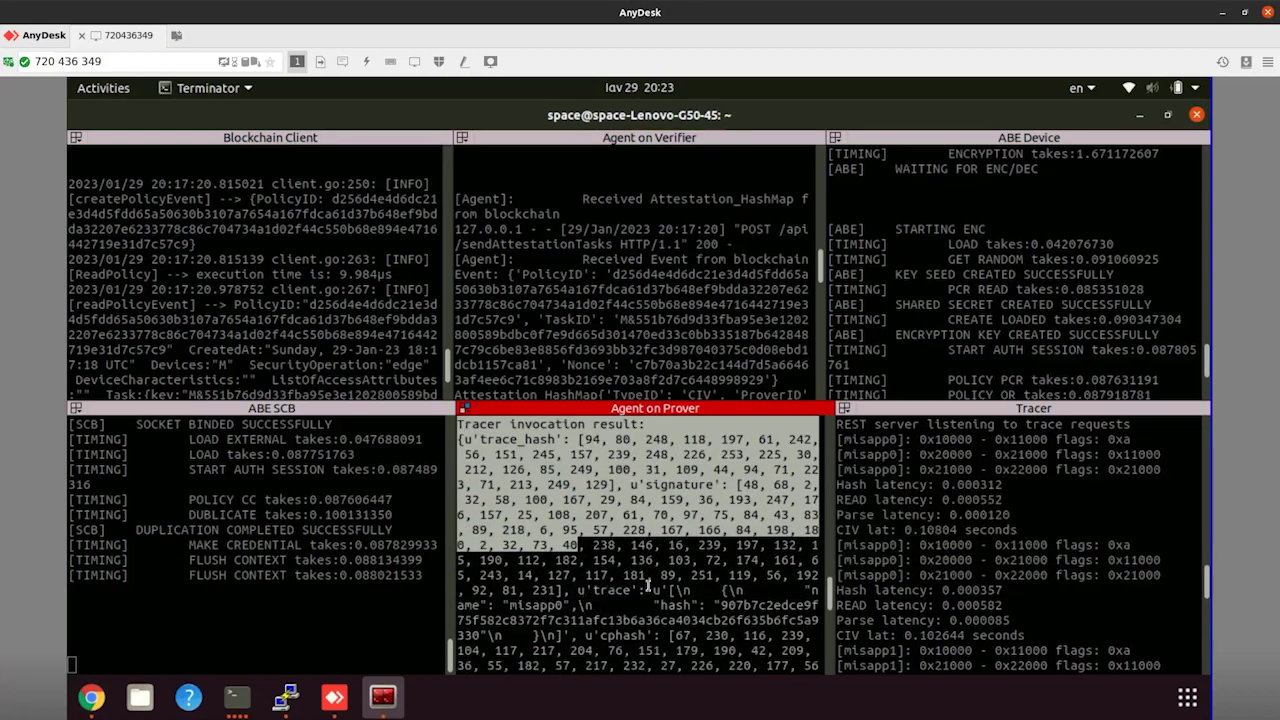
# - Highlight the Prover's trace hash and TIMING lines, then the Verifier's 'Got the following response' lines
pyautogui.moveTo(675, 591)
pyautogui.mouseDown()
pyautogui.moveTo(716, 620)
pyautogui.moveTo(777, 621)
pyautogui.moveTo(775, 636)
pyautogui.mouseUp()
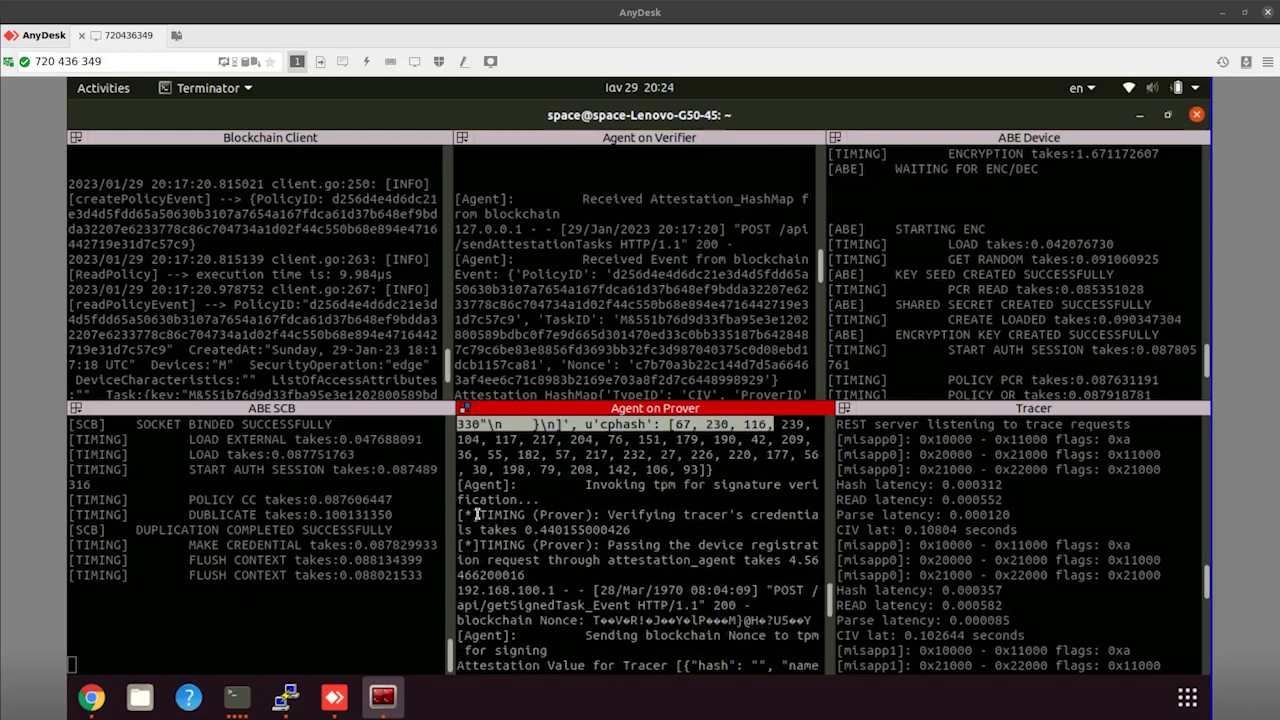
pyautogui.moveTo(477, 514); pyautogui.dragTo(543, 590)
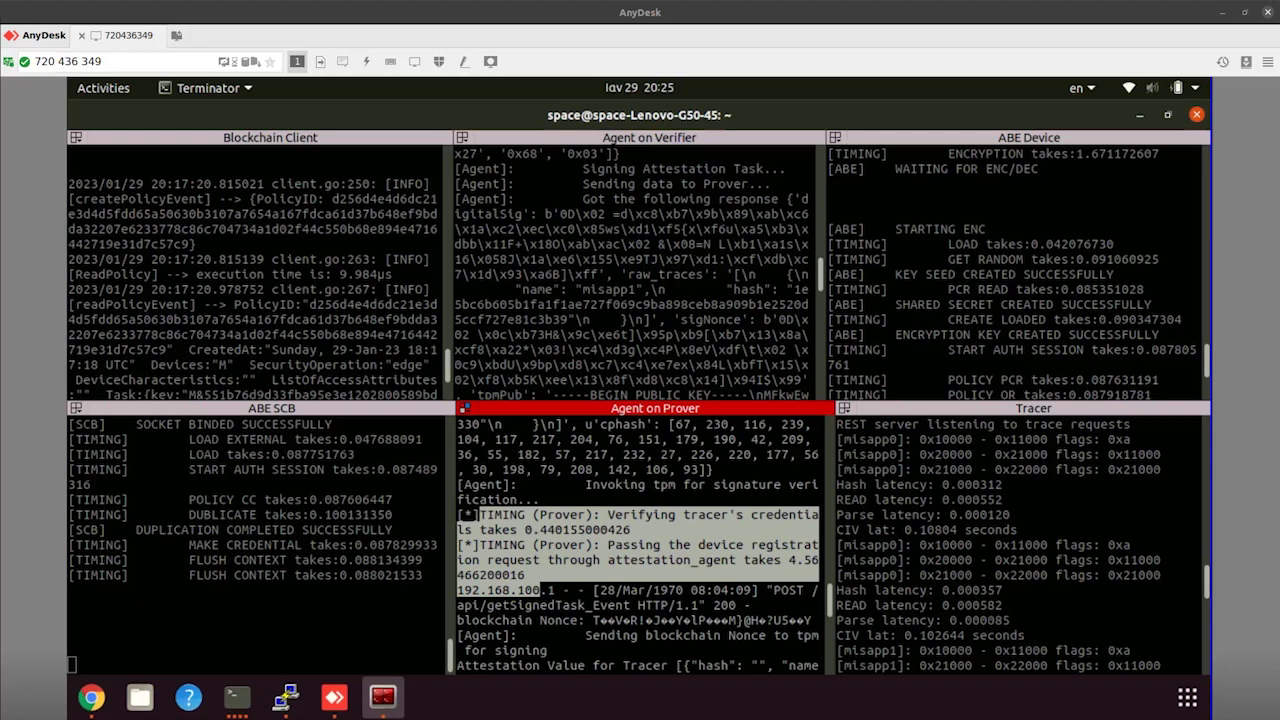
pyautogui.moveTo(513, 199); pyautogui.dragTo(598, 304)
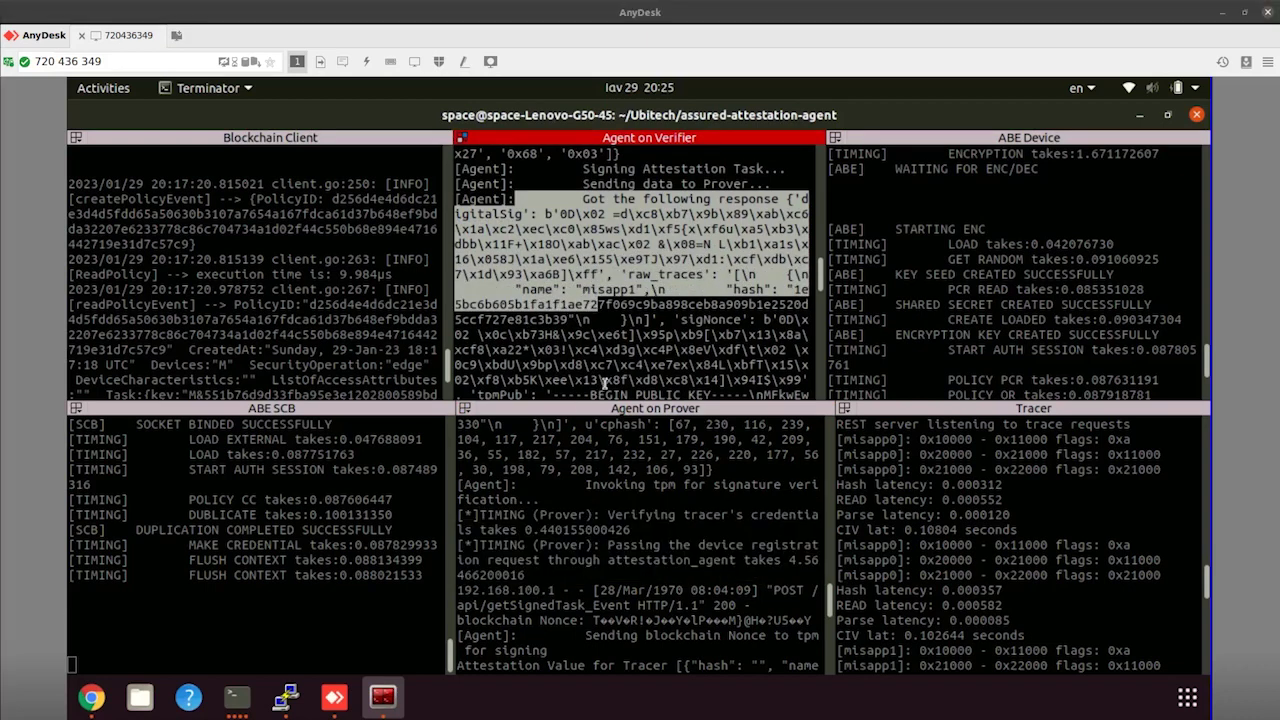
# - Scroll the Verifier log to 'Attestation Result: True' and highlight the ABE Device's STARTING ENC key-creation steps
pyautogui.click(625, 355)
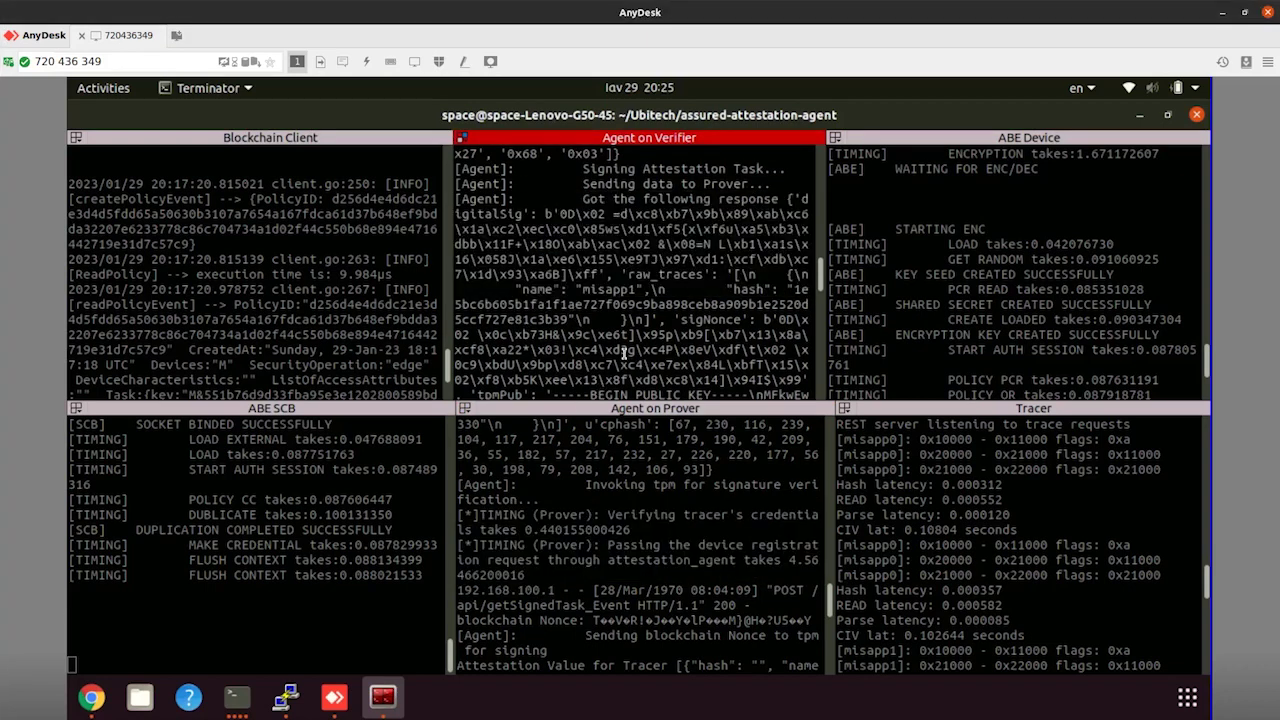
pyautogui.scroll(-1, 625, 355)
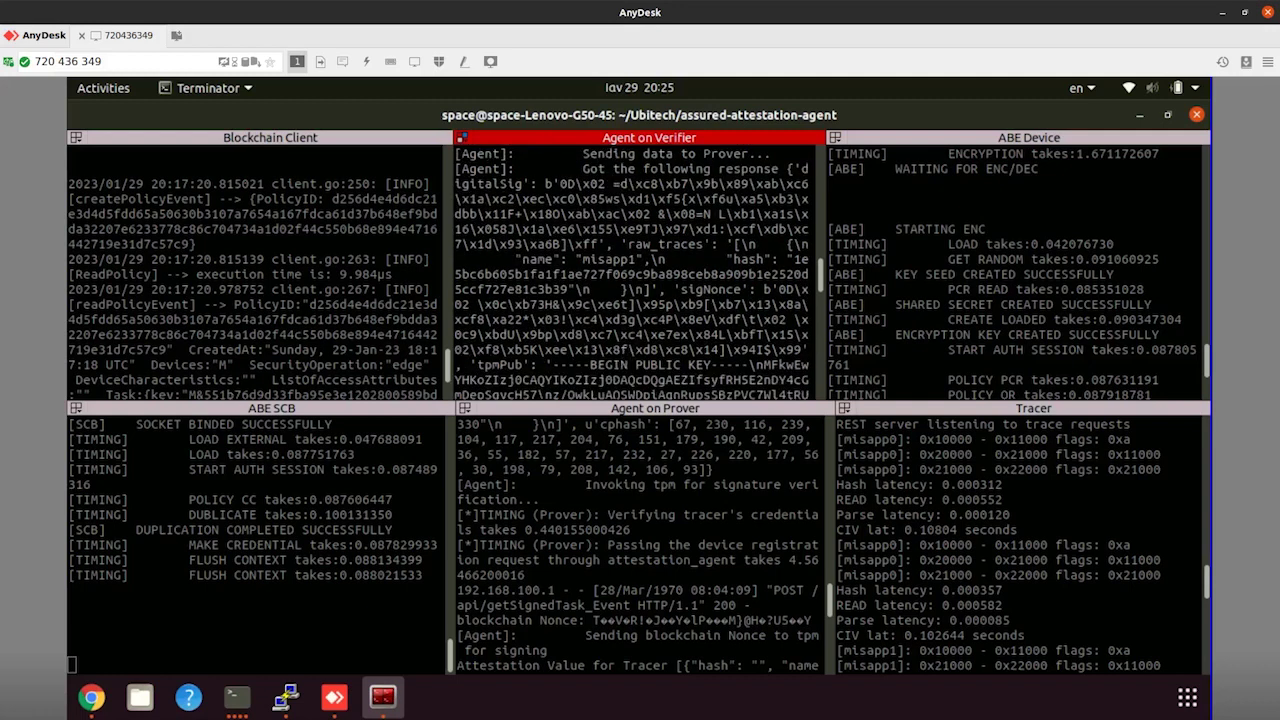
pyautogui.scroll(-3, 660, 300)
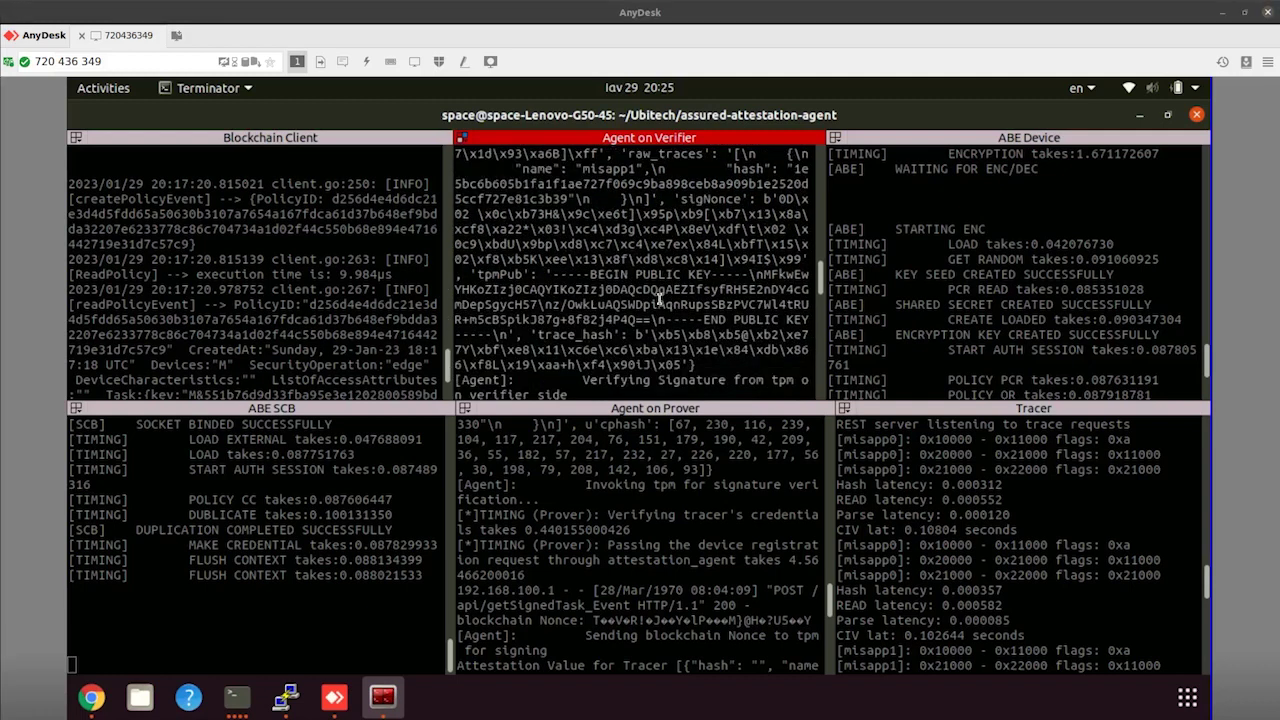
pyautogui.scroll(-2, 659, 298)
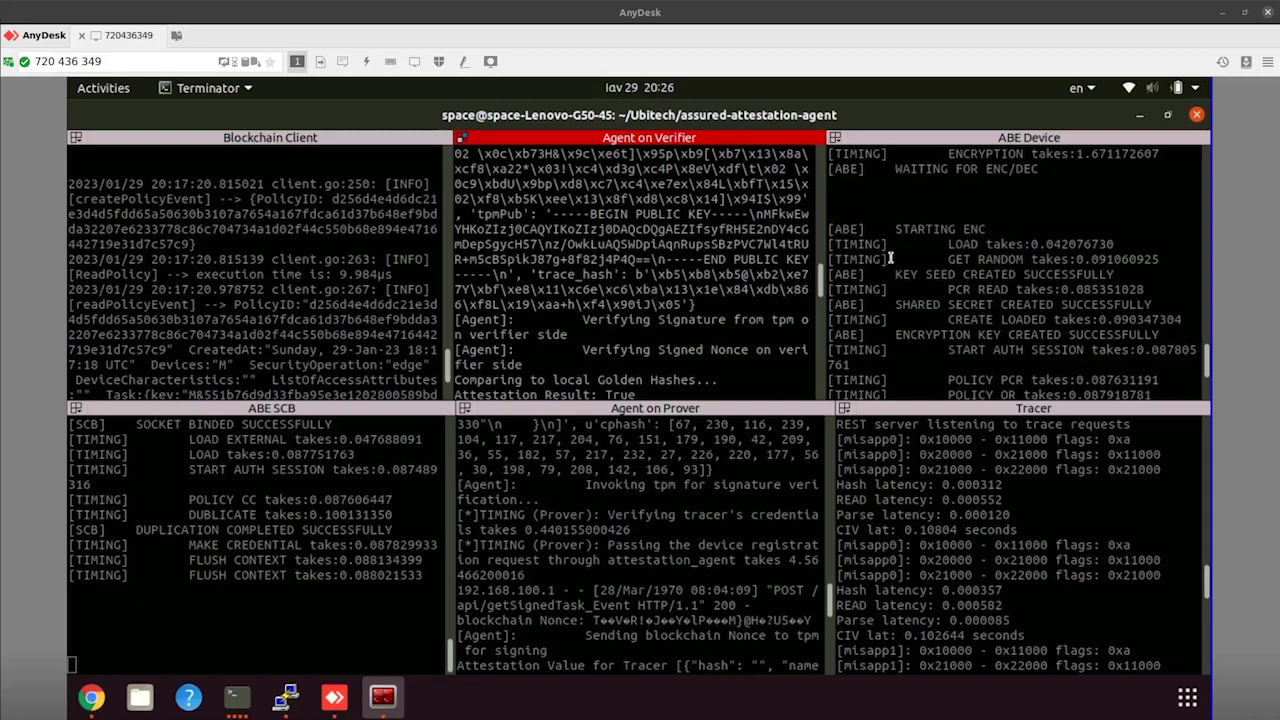
pyautogui.moveTo(830, 232); pyautogui.dragTo(1084, 362)
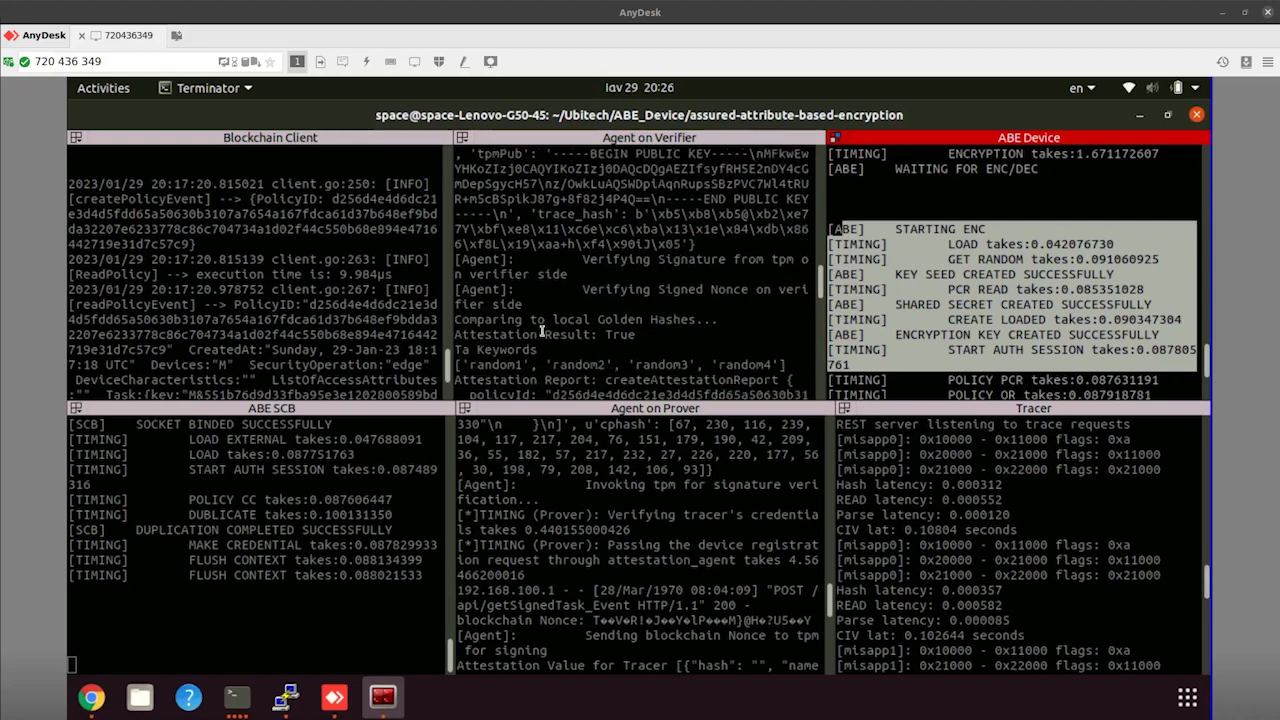
# - Select the Verifier lines from 'Comparing to local Golden Hashes...' through 'Attestation Result: True'
pyautogui.moveTo(457, 319); pyautogui.dragTo(642, 335)
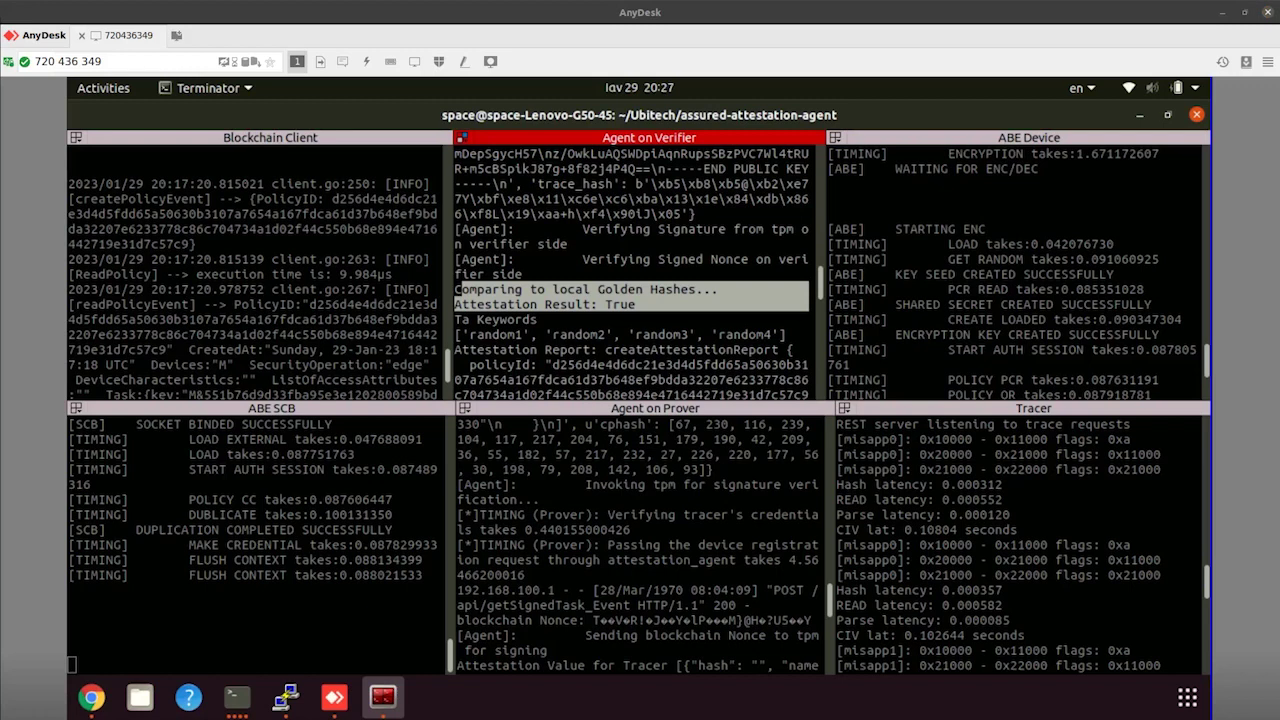
# - Focus the Tracer pane while the Verifier reports generating the attestation report
pyautogui.click(1020, 540)
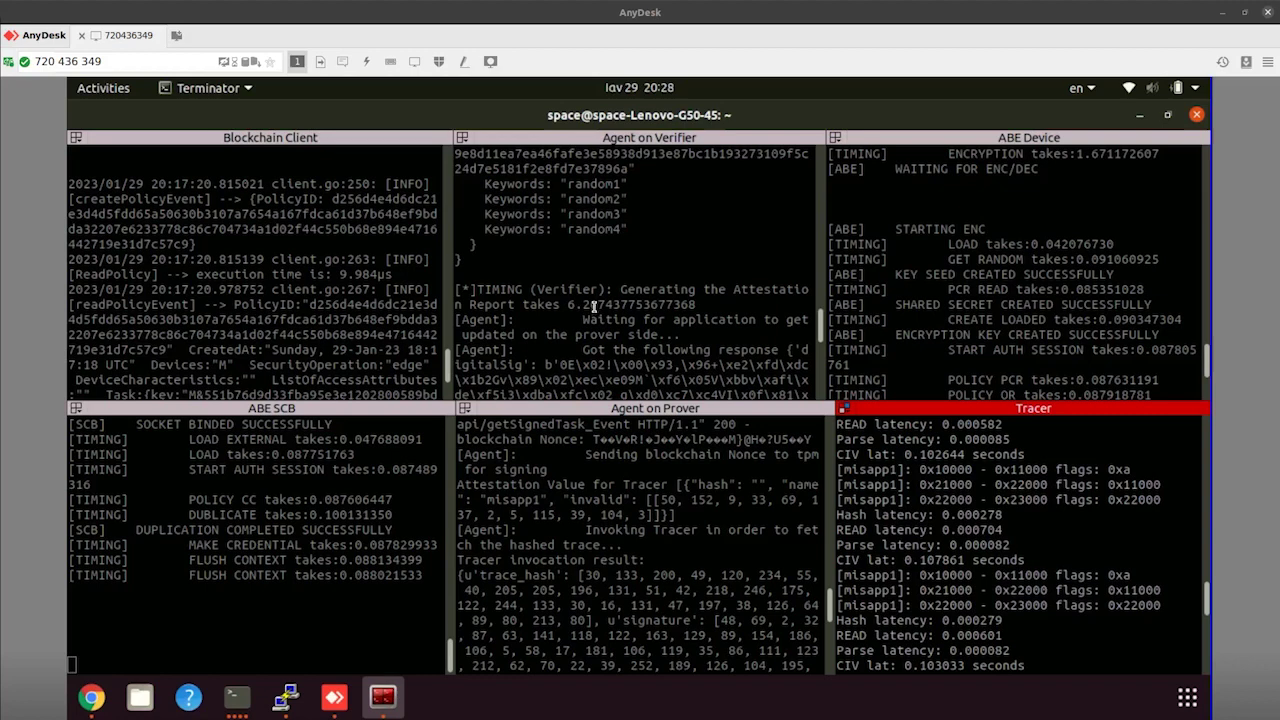
# - Select the Verifier's 'Waiting for application' line and the Prover's invalid misapp1 values sent to the Tracer
pyautogui.click(589, 296)
pyautogui.tripleClick(589, 296)
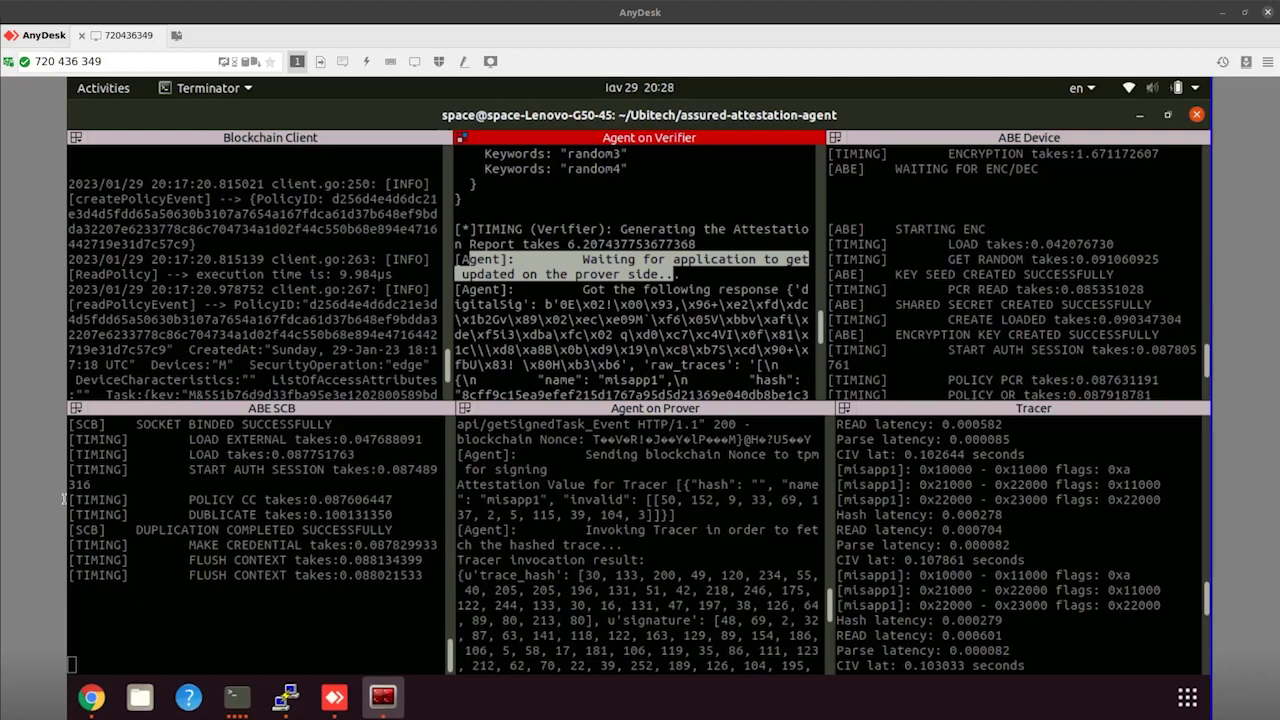
pyautogui.moveTo(563, 499); pyautogui.dragTo(612, 573)
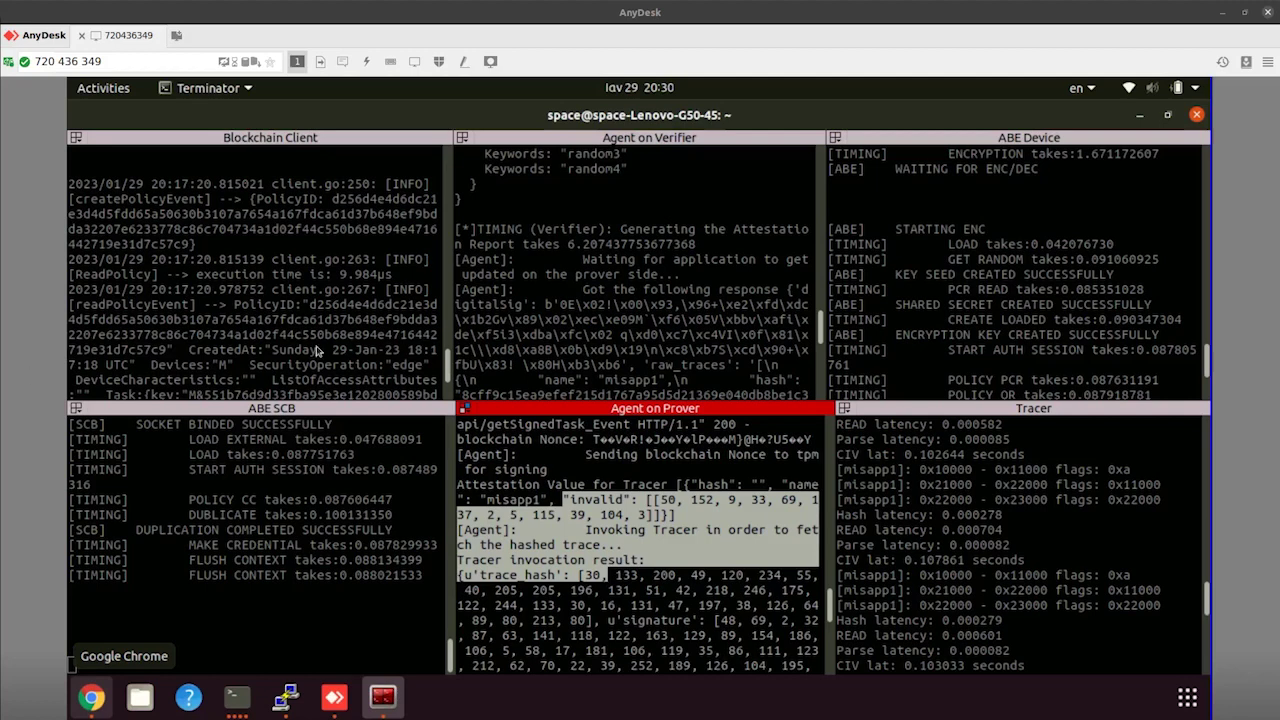
# - Highlight the Tracer's misapp1 address-range lines and the Prover's trace_hash, signature and cphash output
pyautogui.moveTo(853, 484); pyautogui.dragTo(1120, 605)
pyautogui.scroll(-1, 638, 529)
pyautogui.scroll(-1, 638, 529)
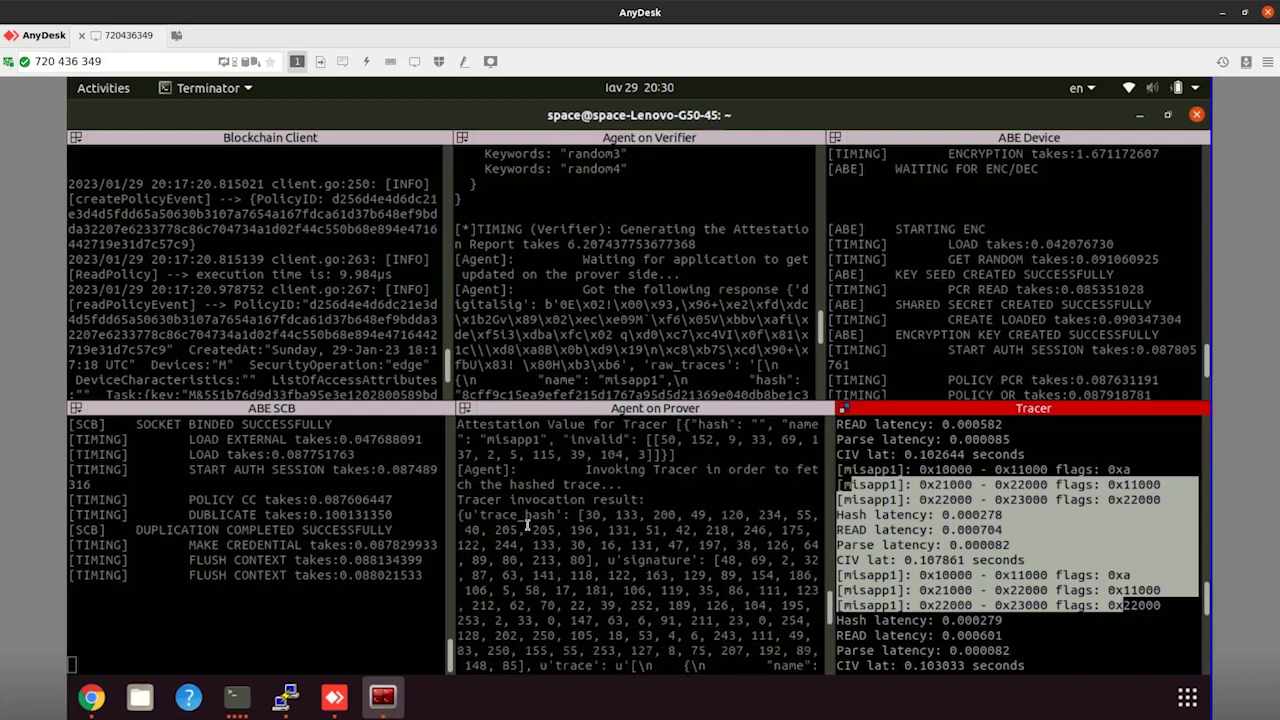
pyautogui.moveTo(480, 514)
pyautogui.mouseDown()
pyautogui.moveTo(570, 516)
pyautogui.moveTo(641, 588)
pyautogui.moveTo(665, 650)
pyautogui.mouseUp()
pyautogui.scroll(-2, 661, 630)
pyautogui.moveTo(661, 621); pyautogui.dragTo(662, 643)
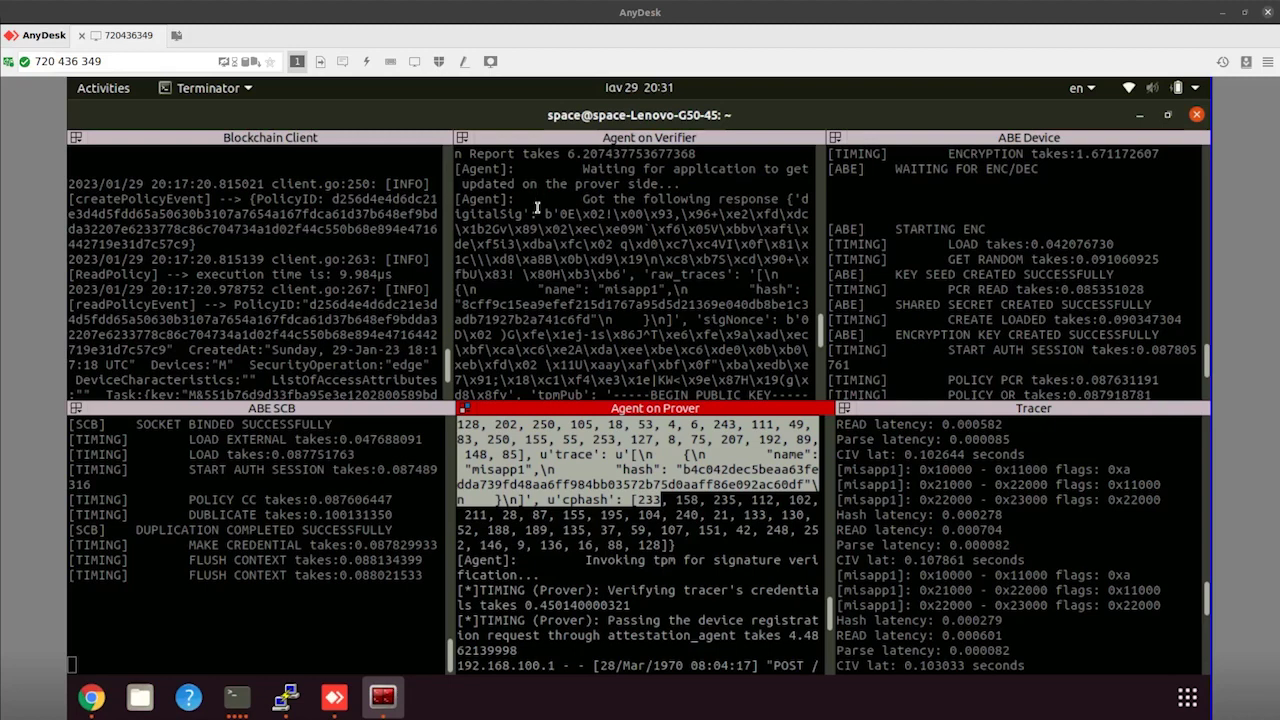
# - Select the 64-character misapp1 hash in the Verifier's response, then scroll to 'Attestation Result: True'
pyautogui.moveTo(558, 186); pyautogui.dragTo(652, 380)
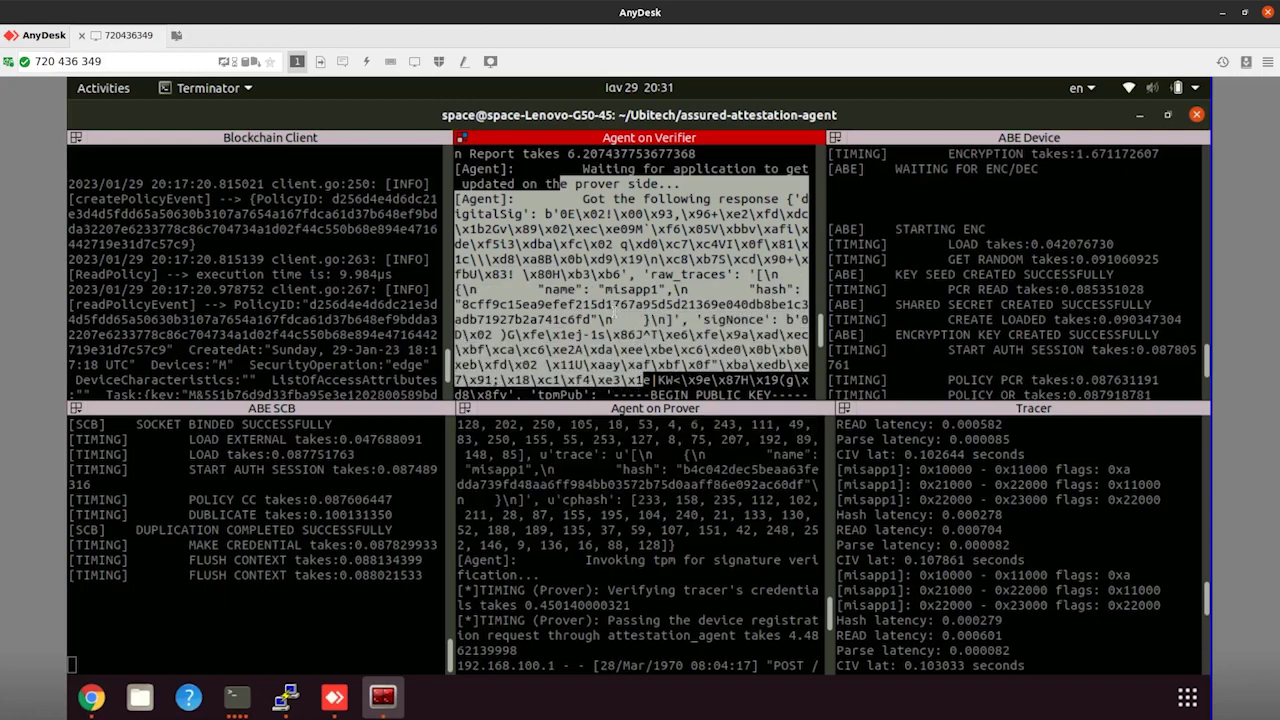
pyautogui.scroll(-1, 615, 305)
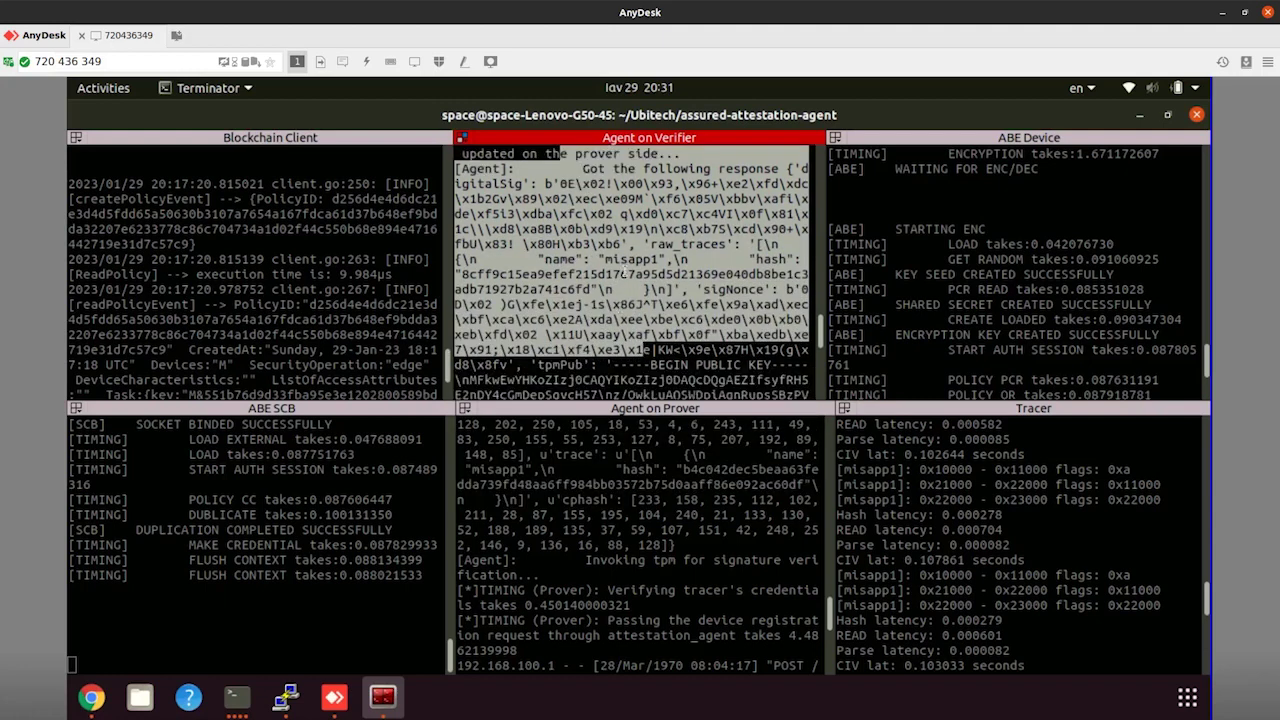
pyautogui.click(624, 273)
pyautogui.doubleClick(625, 274)
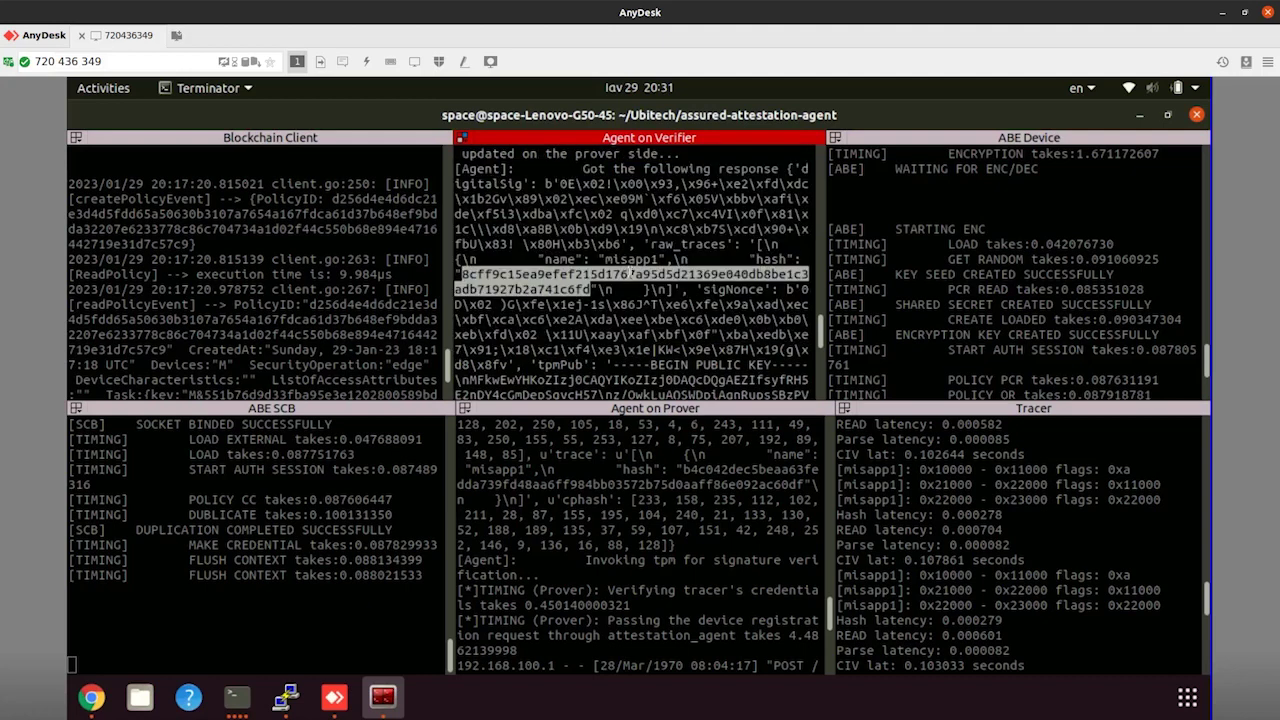
pyautogui.scroll(-2, 630, 273)
pyautogui.scroll(-4, 630, 273)
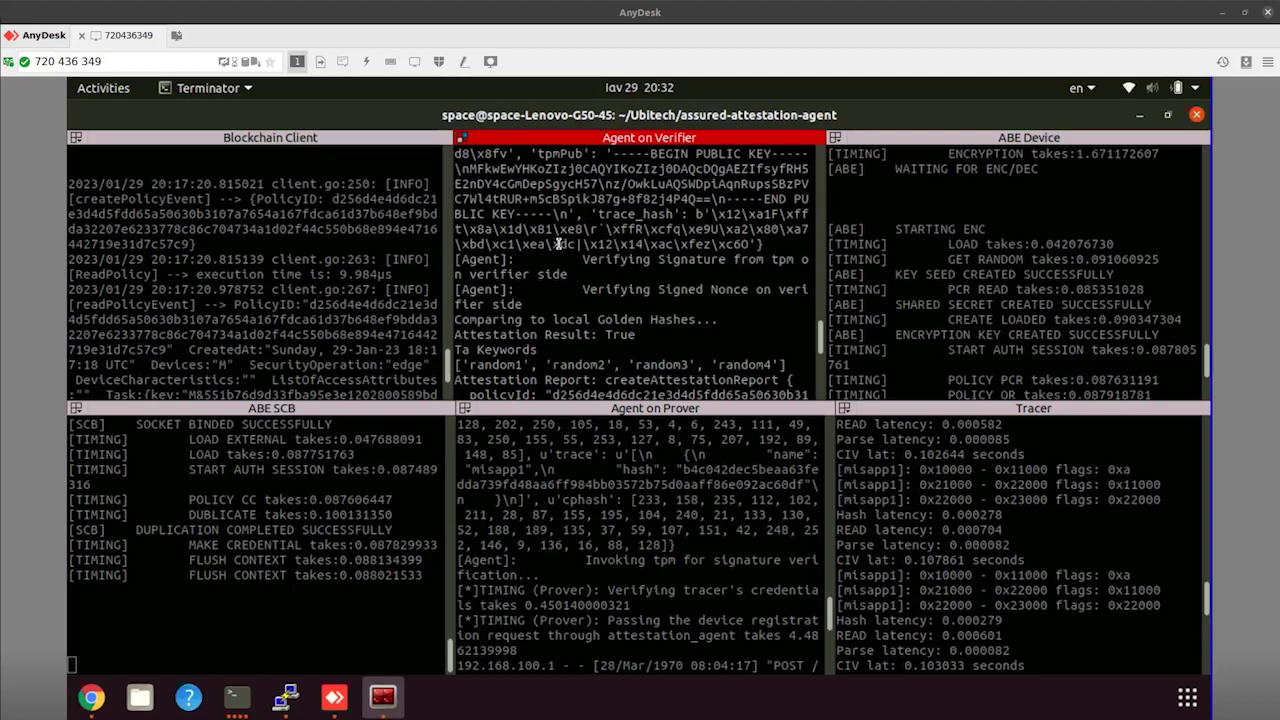
# - Scroll the Verifier log to the createAttestationReport output with its reportId, DeviceID M and TaskID
pyautogui.scroll(-1, 562, 244)
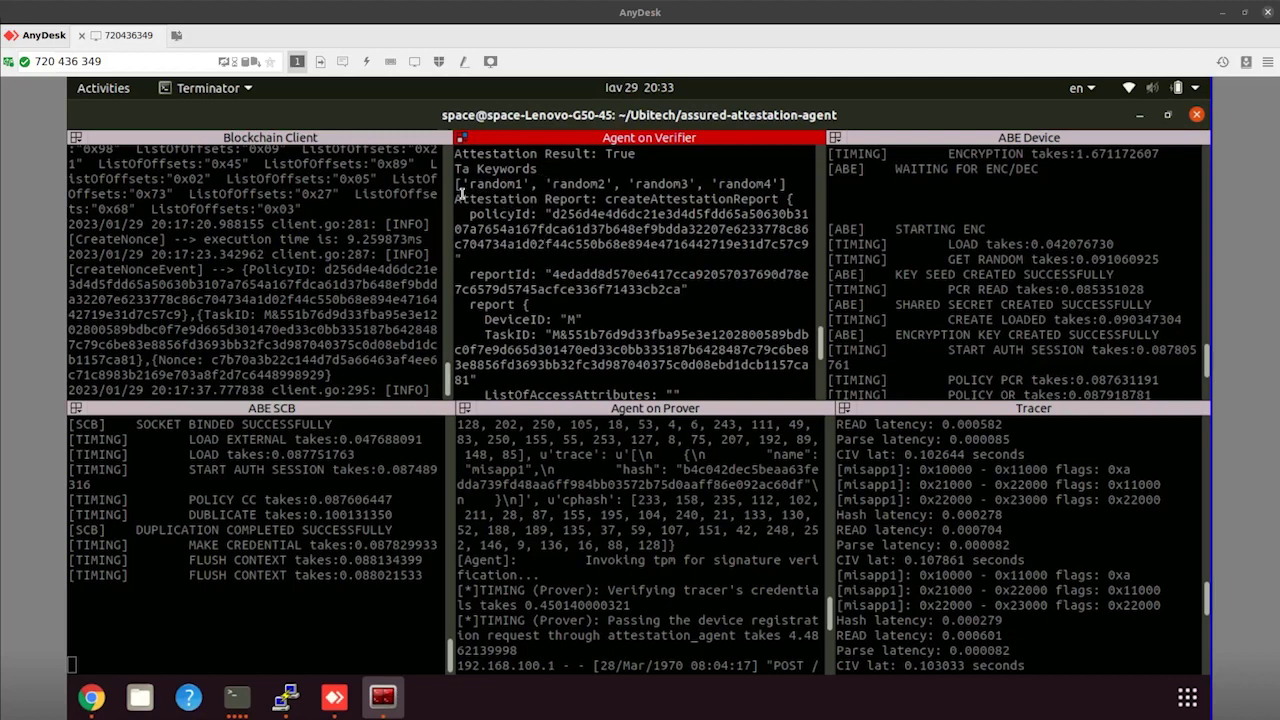
# - Highlight the Verifier's attestation report fields, then the EncryptedBlob hex above keywords random1–random4
pyautogui.moveTo(457, 200)
pyautogui.mouseDown()
pyautogui.moveTo(531, 243)
pyautogui.moveTo(573, 310)
pyautogui.moveTo(600, 398)
pyautogui.moveTo(578, 316)
pyautogui.mouseUp()
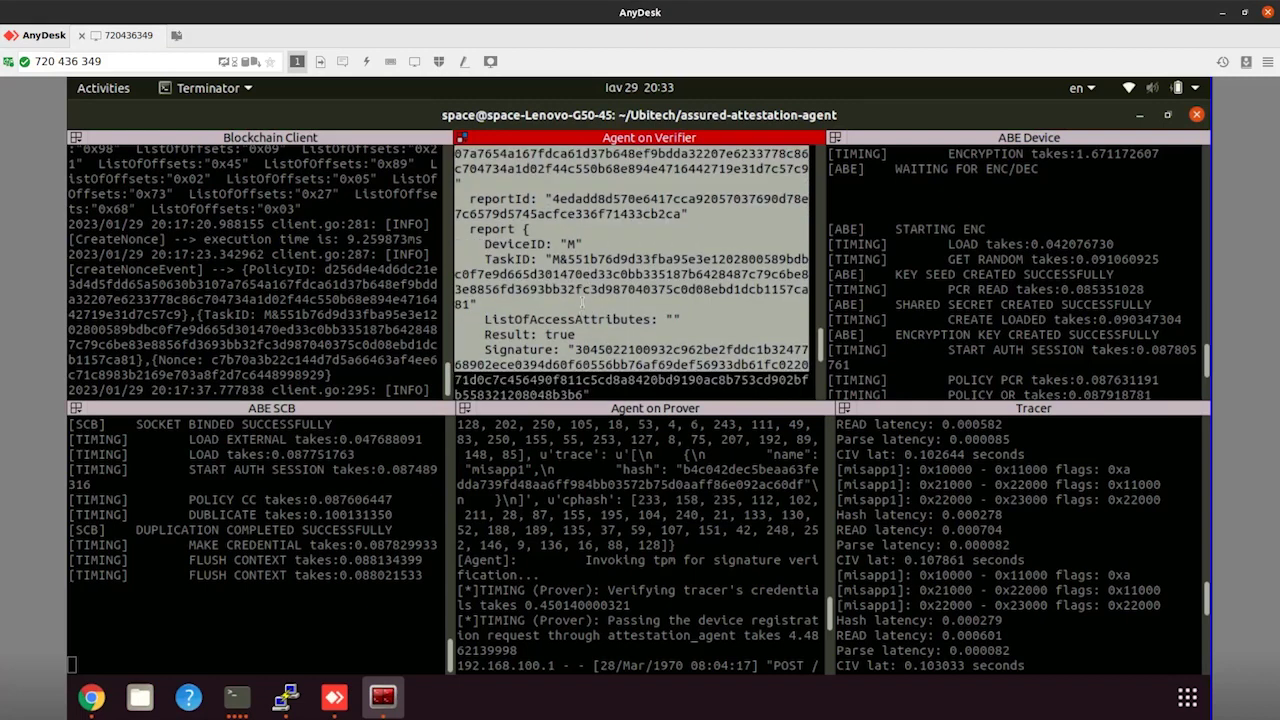
pyautogui.scroll(-2, 582, 302)
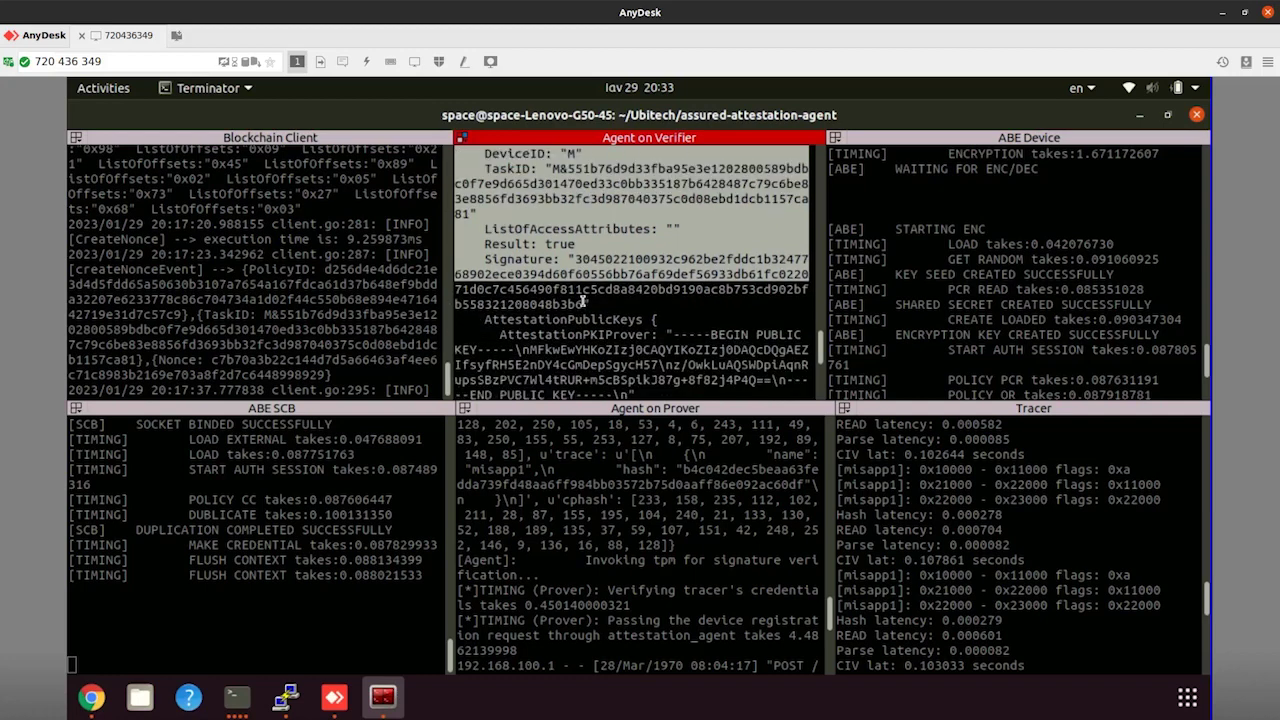
pyautogui.scroll(-1, 582, 301)
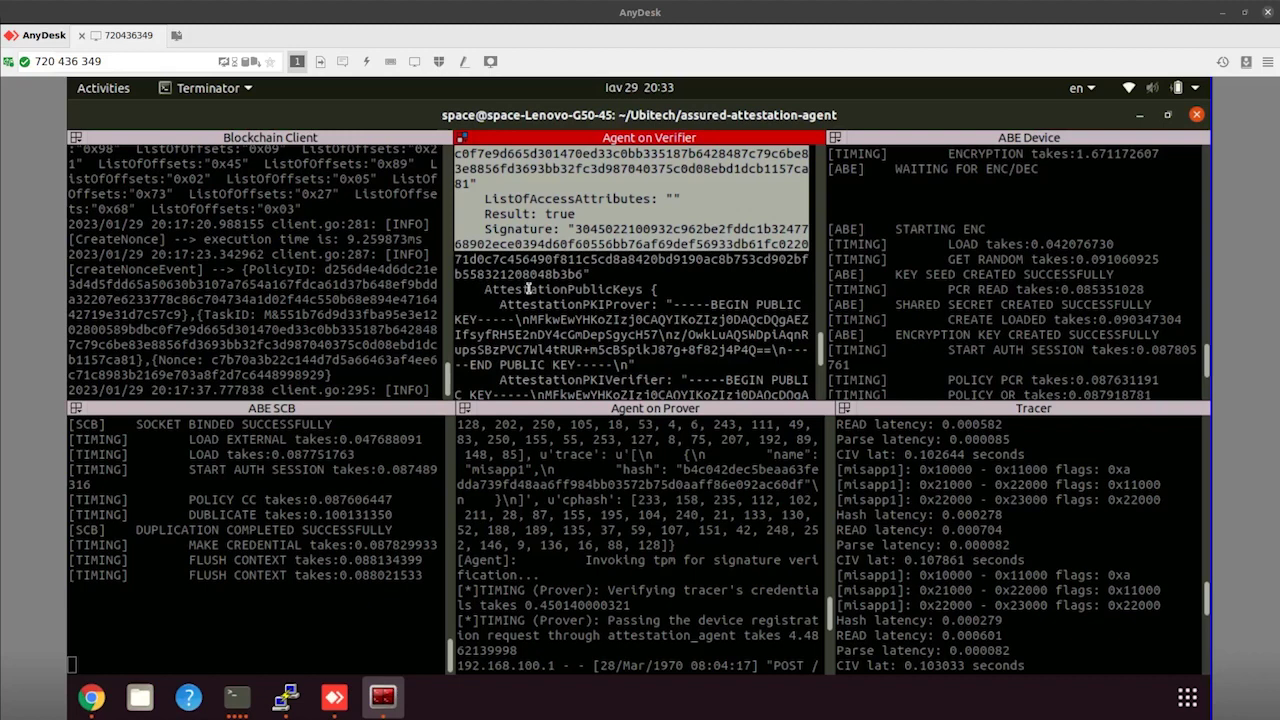
pyautogui.scroll(-7, 525, 278)
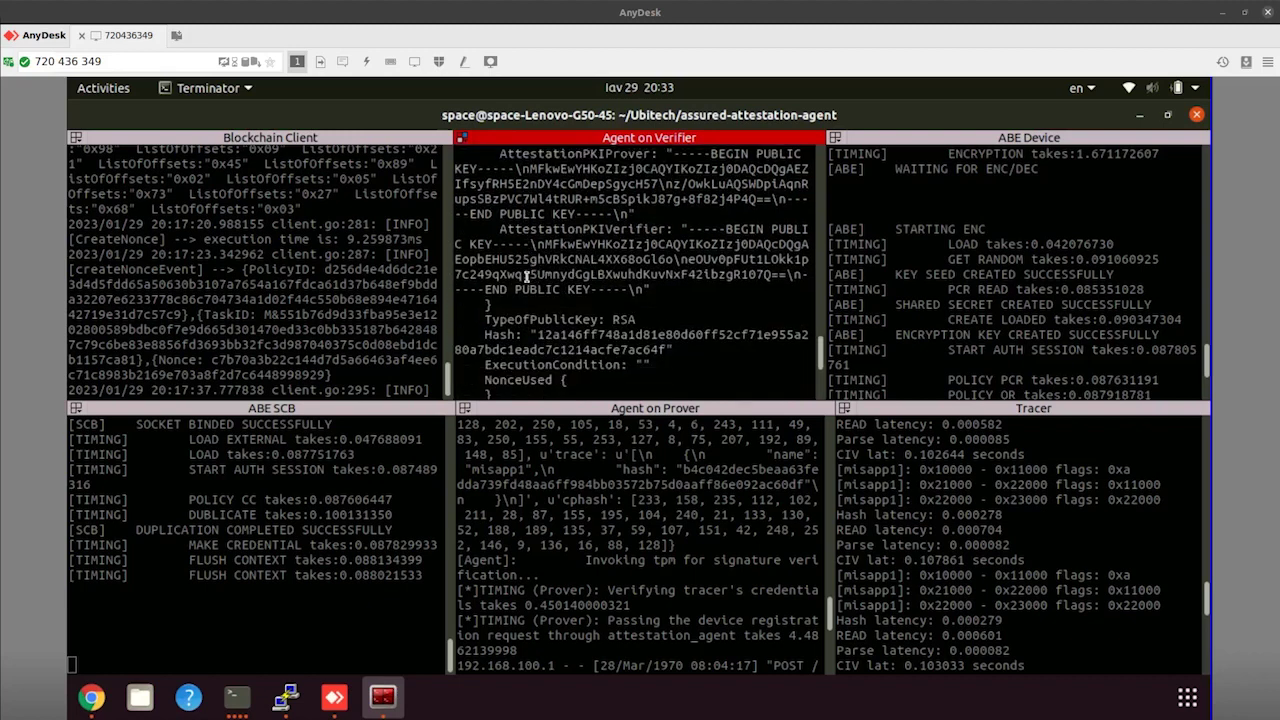
pyautogui.moveTo(521, 198); pyautogui.dragTo(613, 364)
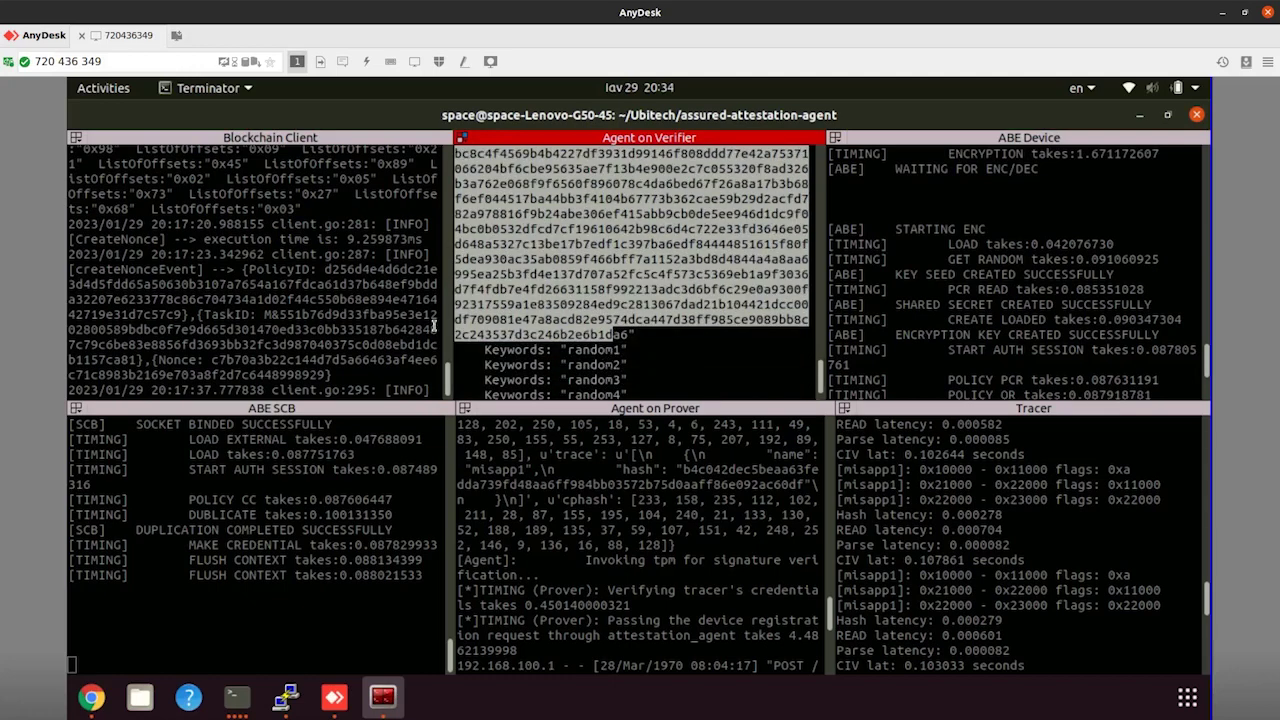
pyautogui.scroll(1, 252, 272)
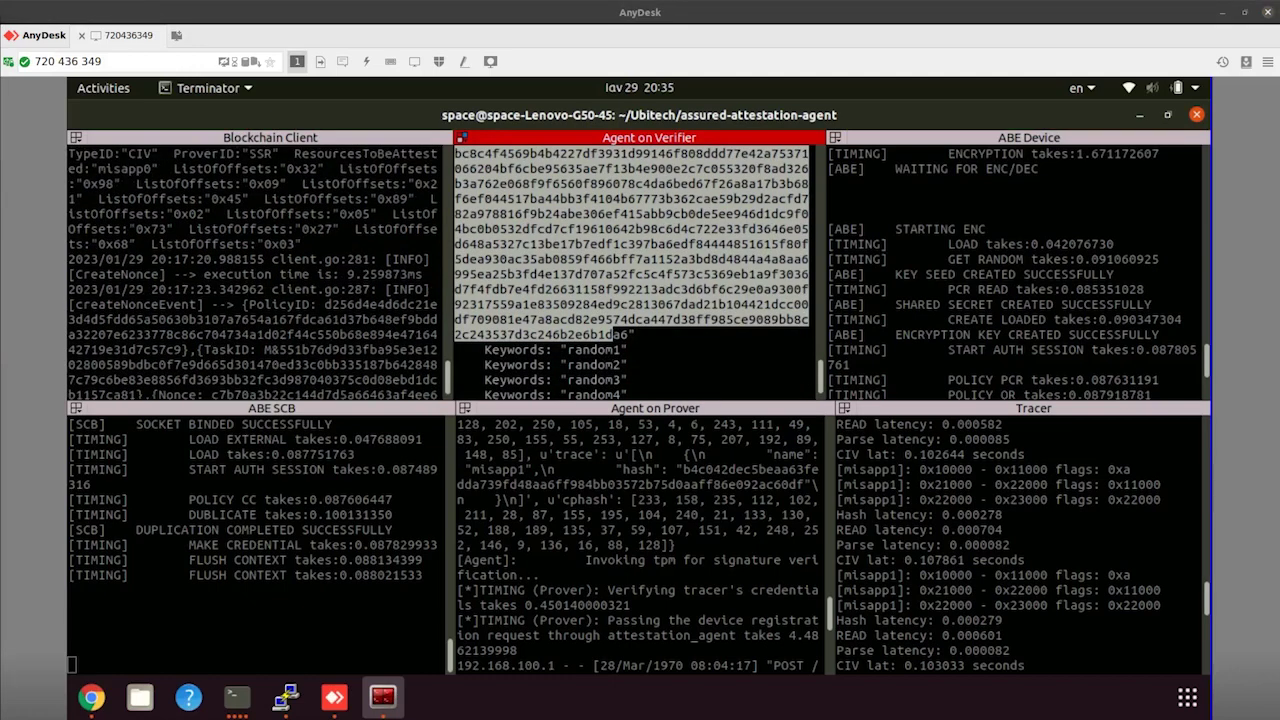